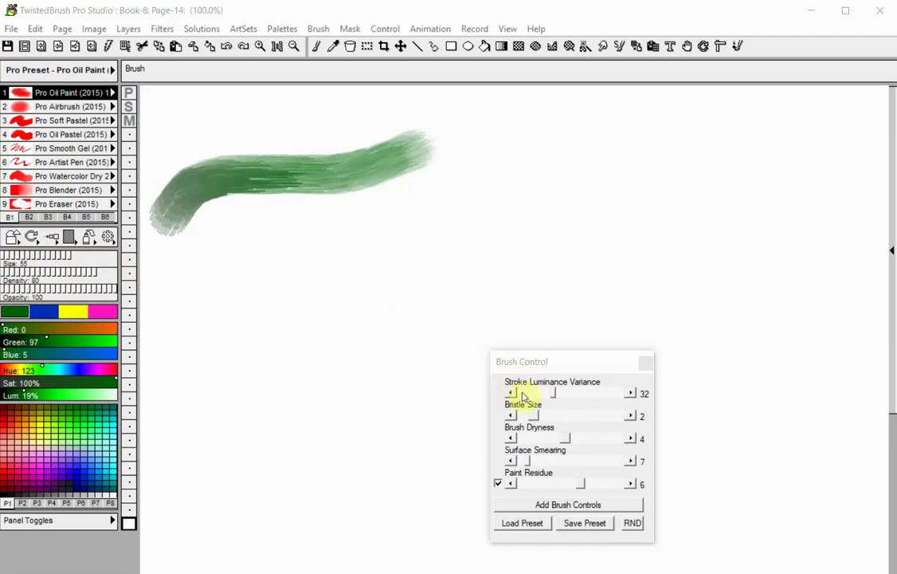
Lower stroke luminance variance to 9, raise surface smearing to 22, and paint two test strokes.
{"action": "mouse_move", "coordinate": [554, 393]}
{"action": "left_mouse_down"}
{"action": "mouse_move", "coordinate": [529, 395]}
{"action": "mouse_move", "coordinate": [579, 415]}
{"action": "left_mouse_up"}
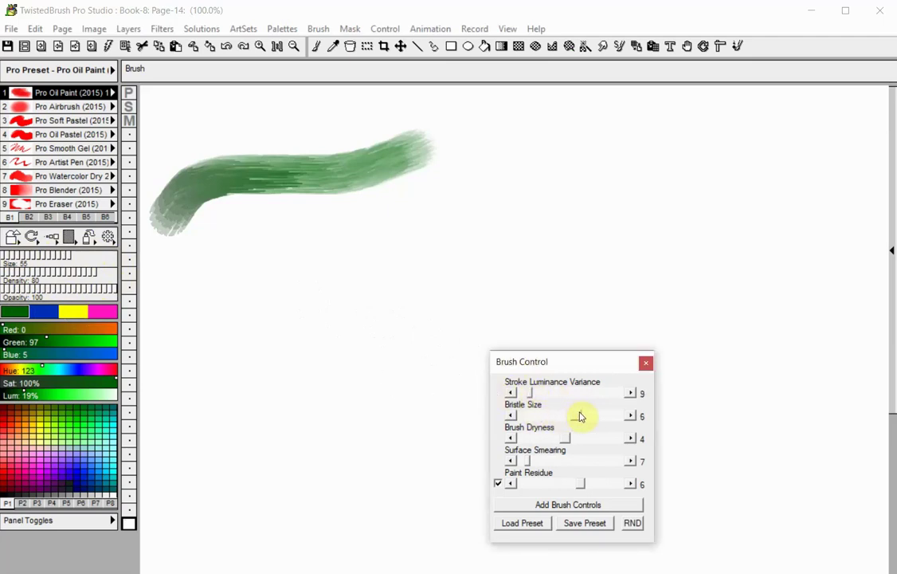
{"action": "mouse_move", "coordinate": [319, 302]}
{"action": "left_mouse_down"}
{"action": "mouse_move", "coordinate": [388, 259]}
{"action": "mouse_move", "coordinate": [459, 244]}
{"action": "left_mouse_up"}
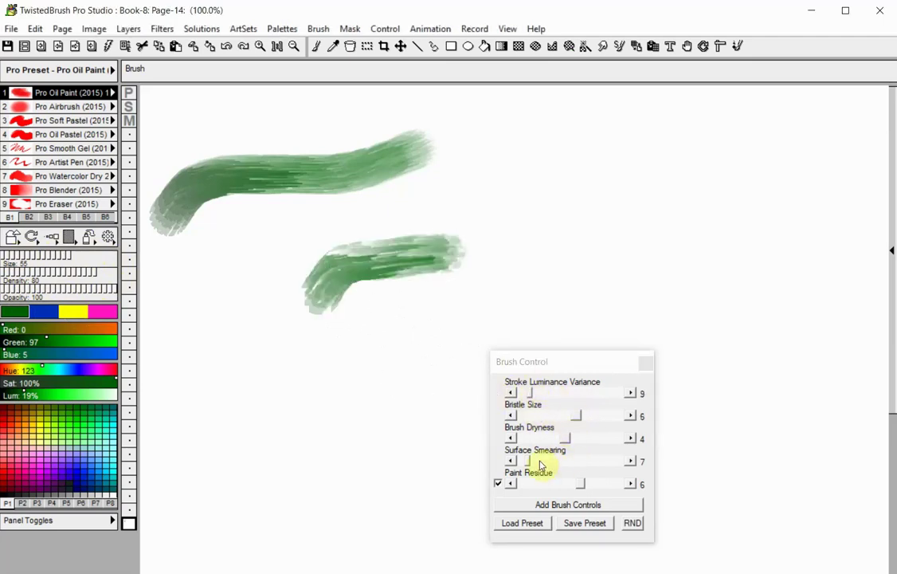
{"action": "left_click_drag", "start_coordinate": [526, 460], "coordinate": [542, 460]}
{"action": "mouse_move", "coordinate": [351, 370]}
{"action": "left_mouse_down"}
{"action": "mouse_move", "coordinate": [385, 327]}
{"action": "mouse_move", "coordinate": [468, 309]}
{"action": "left_mouse_up"}
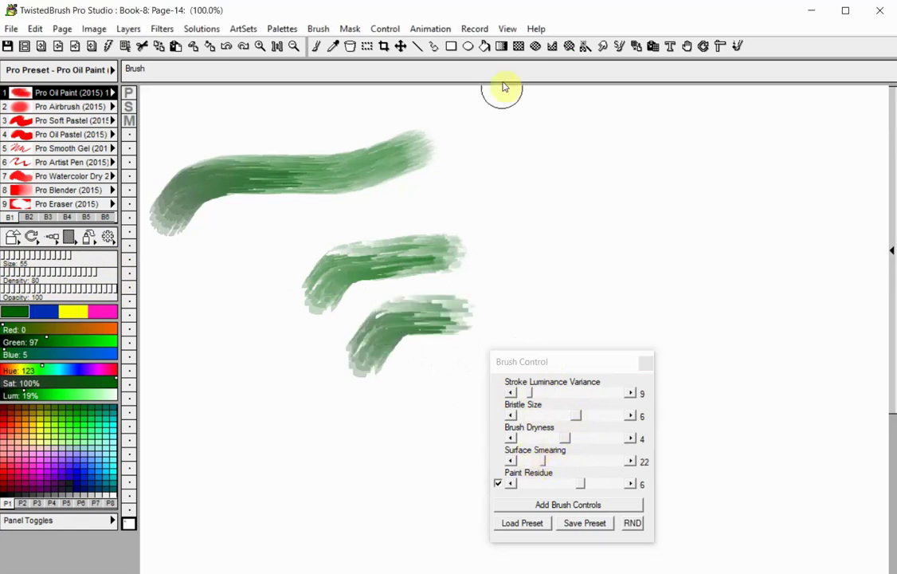
Show the brush's effects list and set stroke luminance variance to 32.
{"action": "left_click", "coordinate": [507, 28]}
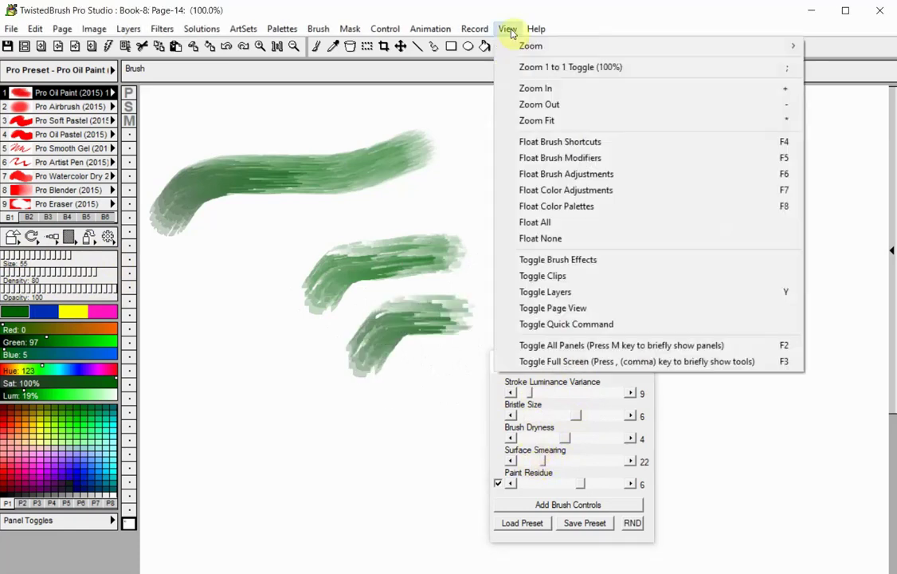
{"action": "left_click", "coordinate": [536, 259]}
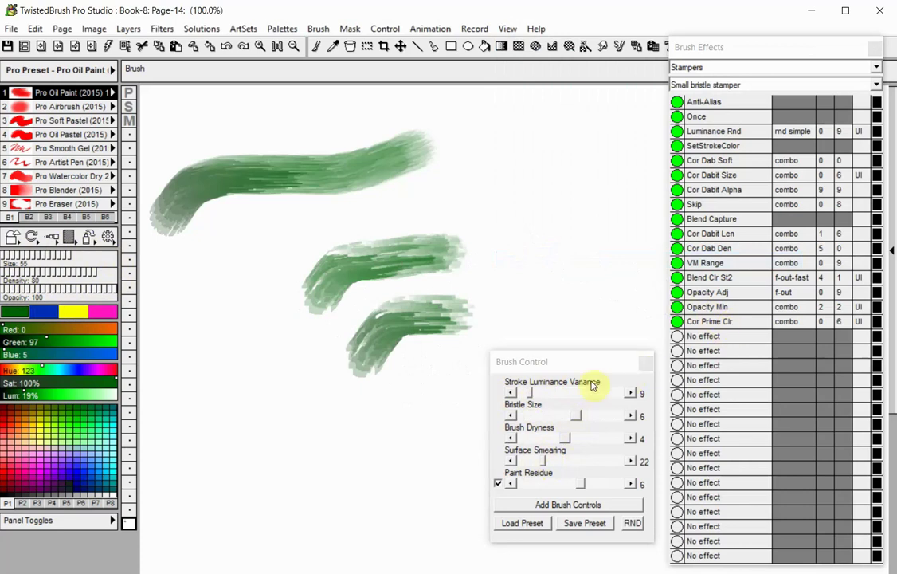
{"action": "left_click", "coordinate": [541, 392]}
{"action": "mouse_move", "coordinate": [540, 395]}
{"action": "left_mouse_down"}
{"action": "mouse_move", "coordinate": [580, 396]}
{"action": "mouse_move", "coordinate": [568, 394]}
{"action": "left_mouse_up"}
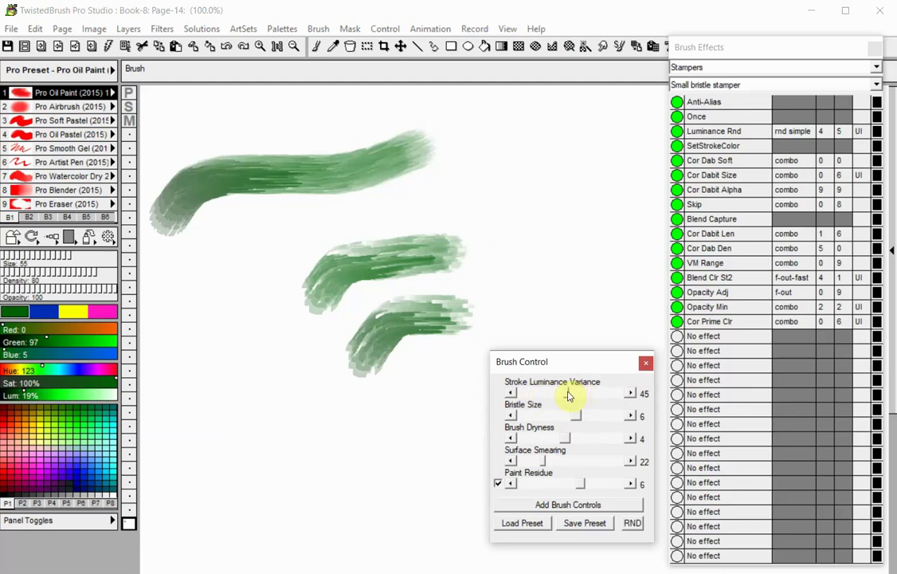
{"action": "left_click_drag", "start_coordinate": [568, 394], "coordinate": [556, 395]}
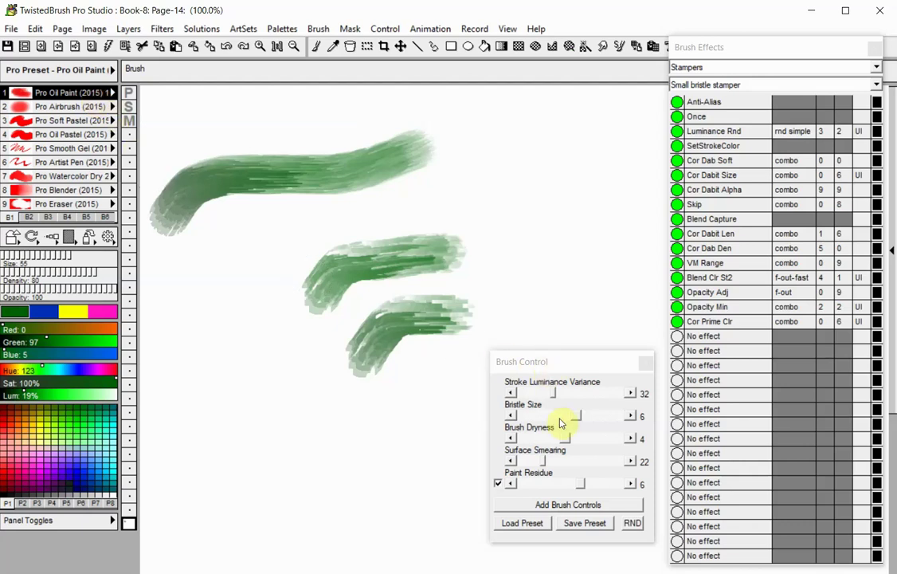
Save a copy of the brush as 'Pro Oil Paint (2015) 2' in the brush set.
{"action": "left_click", "coordinate": [580, 523]}
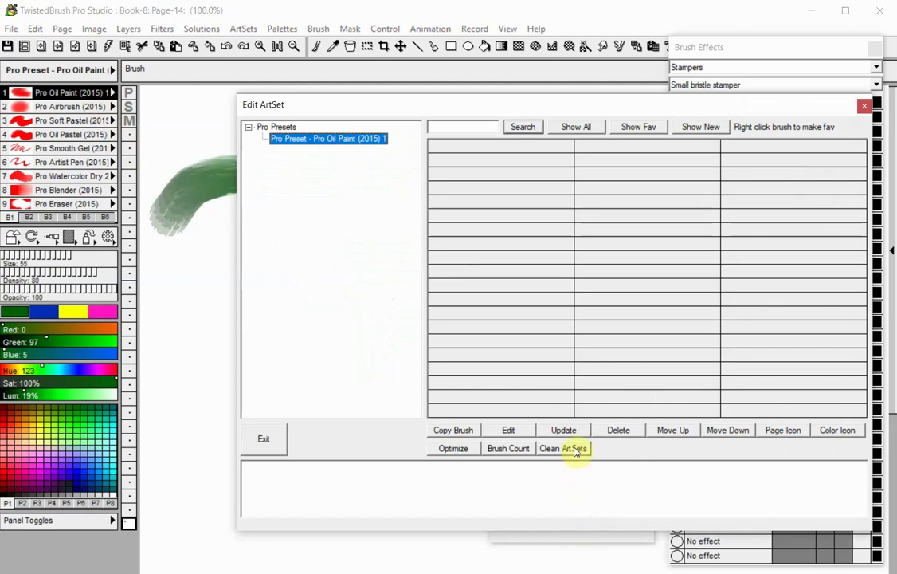
{"action": "left_click", "coordinate": [525, 153]}
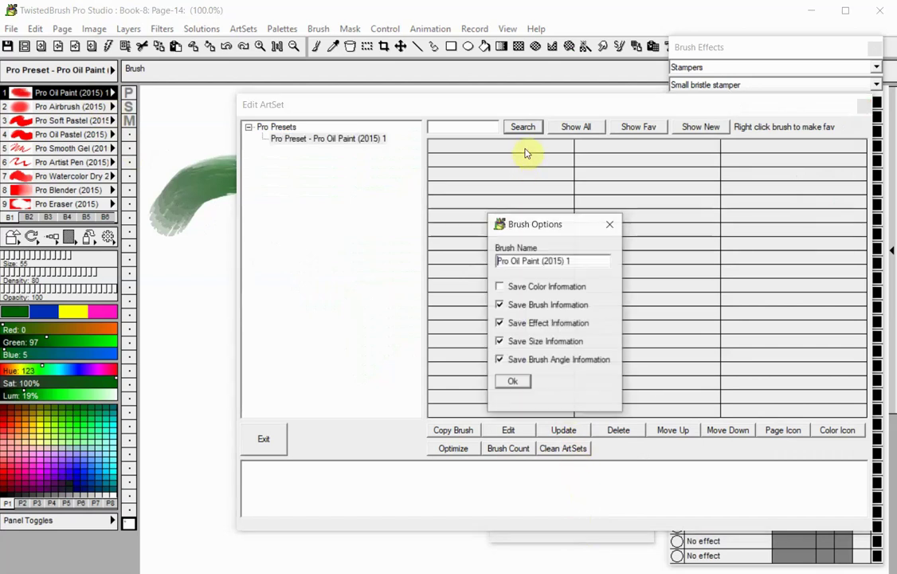
{"action": "left_click", "coordinate": [588, 260]}
{"action": "key", "text": "BackSpace"}
{"action": "type", "text": "2"}
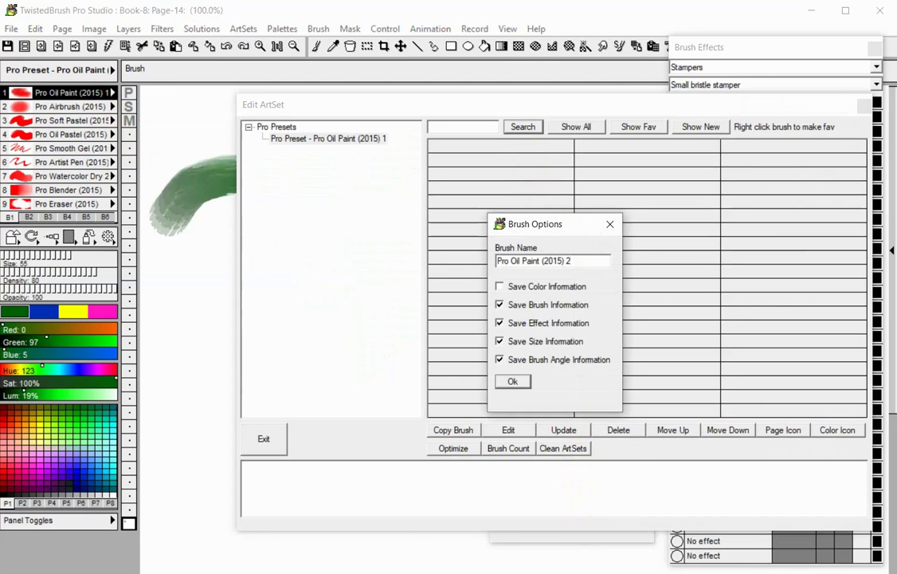
{"action": "left_click", "coordinate": [513, 381]}
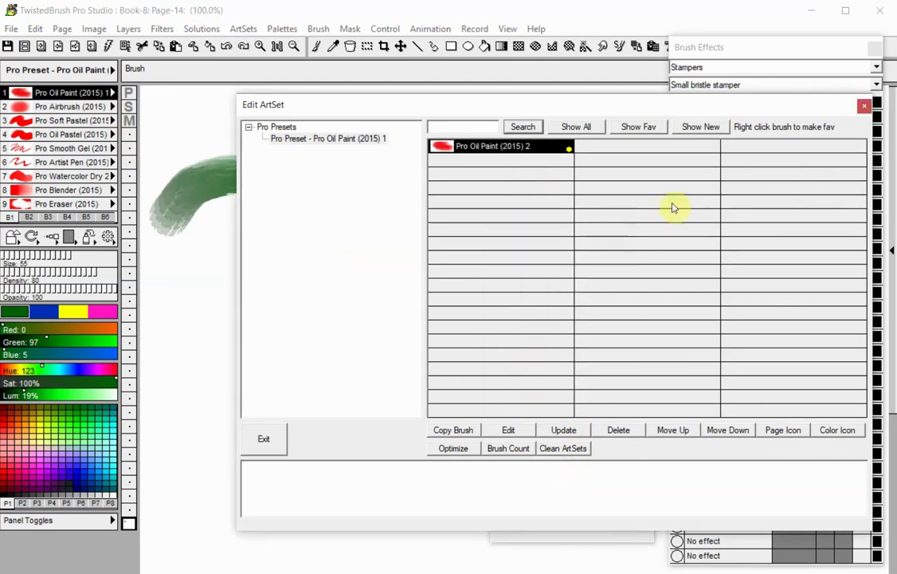
{"action": "left_click", "coordinate": [864, 105]}
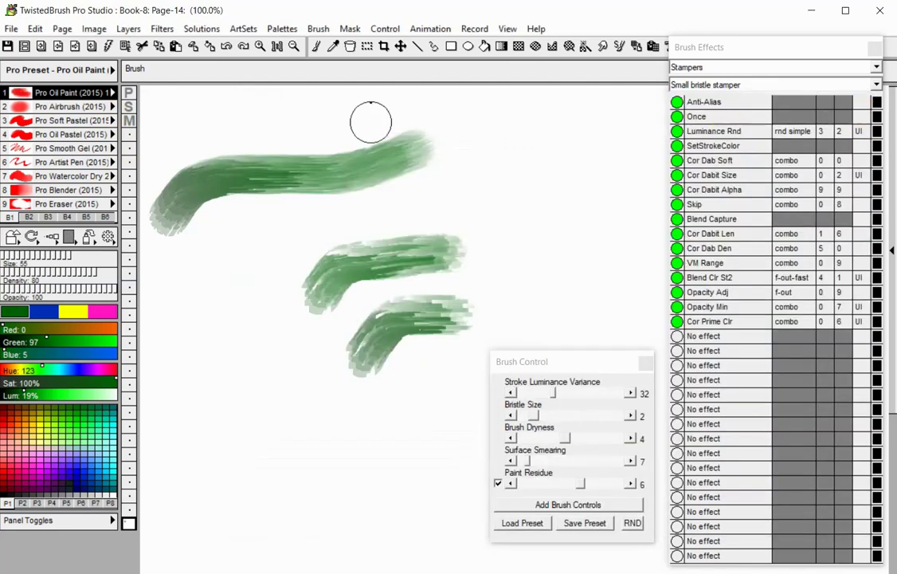
Load the original Pro Oil Paint brush from Art Pro - Natural Media (2015).
{"action": "left_click", "coordinate": [94, 92]}
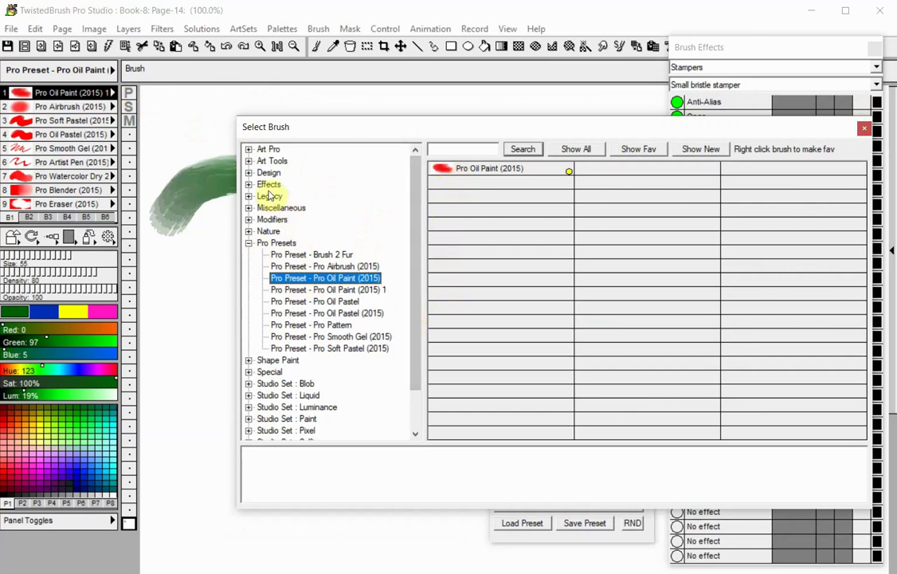
{"action": "left_click", "coordinate": [249, 149]}
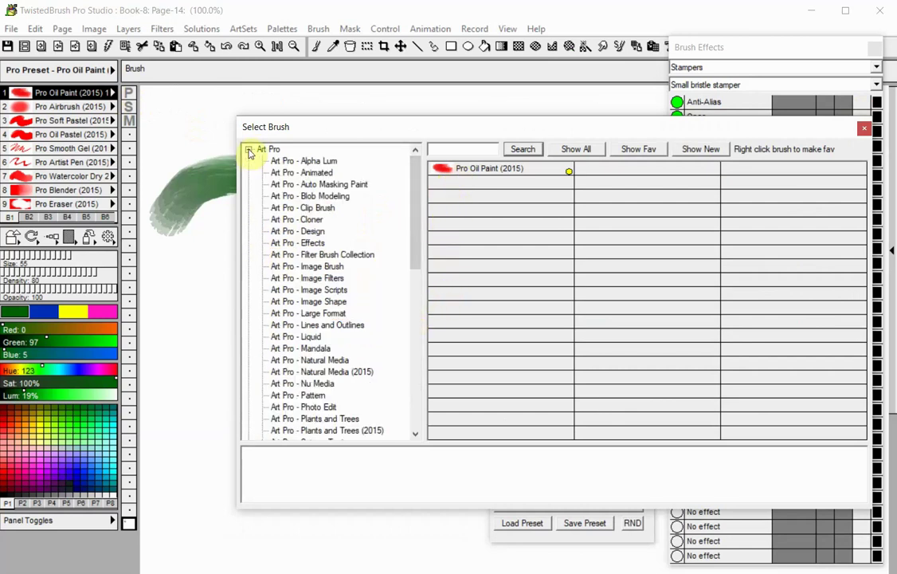
{"action": "left_click", "coordinate": [356, 374]}
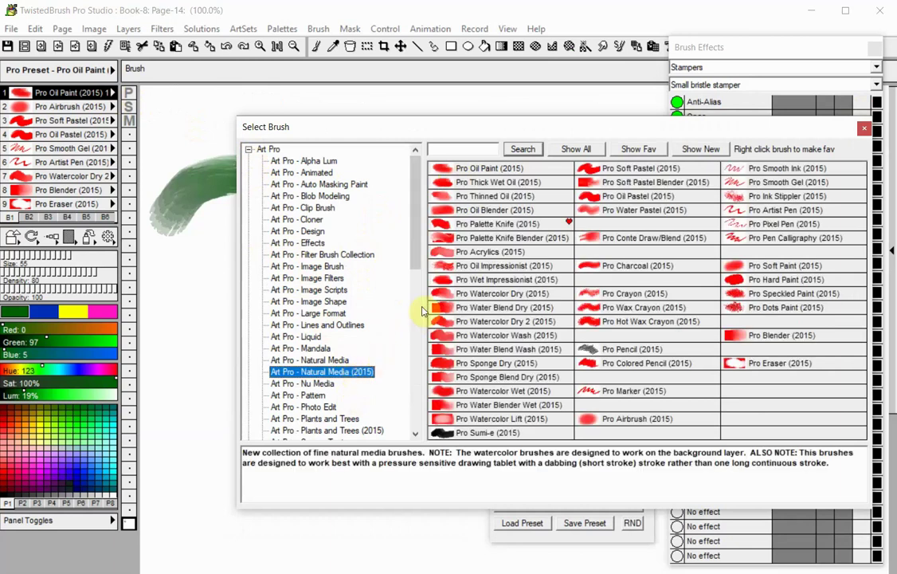
{"action": "left_click", "coordinate": [483, 174]}
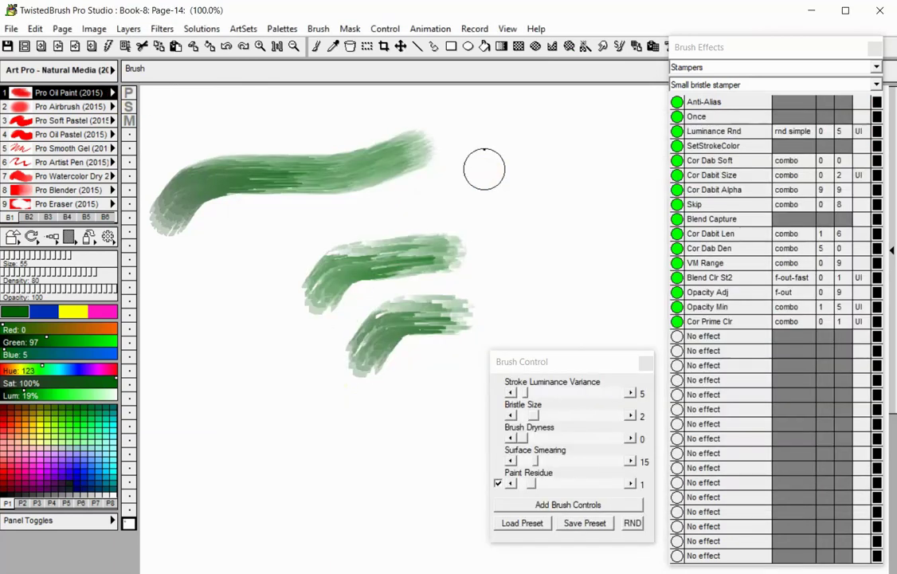
Add a Jitter effect from Jitter Position Size and paint green test strokes before and after.
{"action": "mouse_move", "coordinate": [398, 205]}
{"action": "left_mouse_down"}
{"action": "mouse_move", "coordinate": [540, 199]}
{"action": "mouse_move", "coordinate": [525, 196]}
{"action": "mouse_move", "coordinate": [523, 204]}
{"action": "left_mouse_up"}
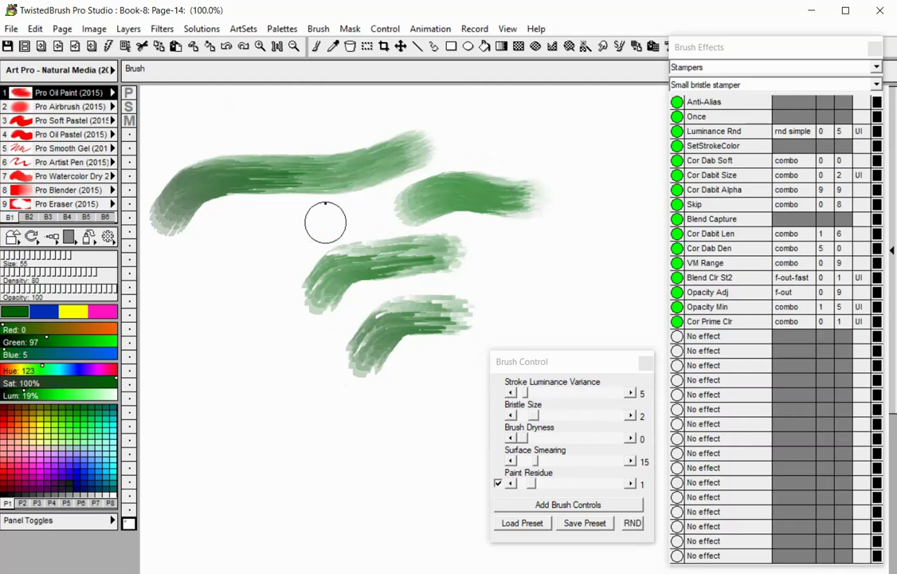
{"action": "left_click", "coordinate": [108, 237]}
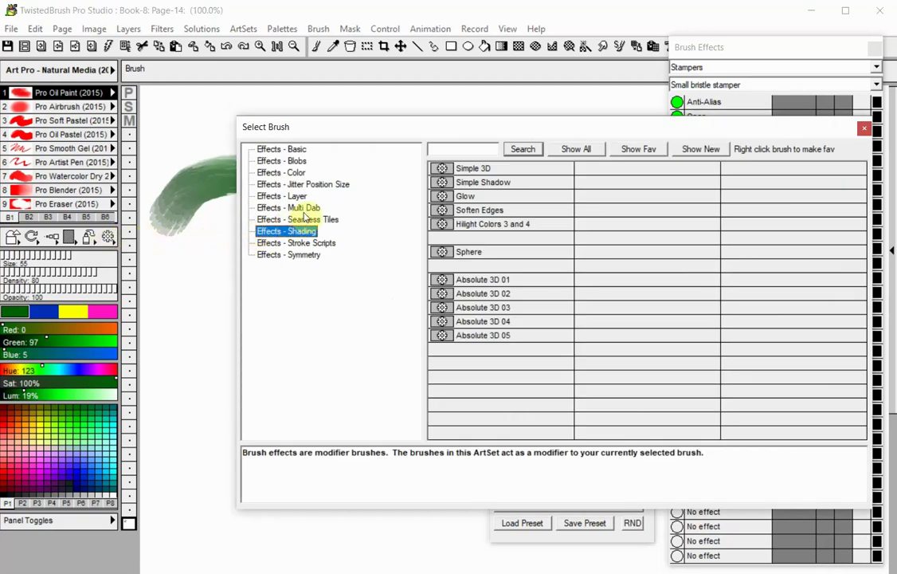
{"action": "left_click", "coordinate": [311, 185]}
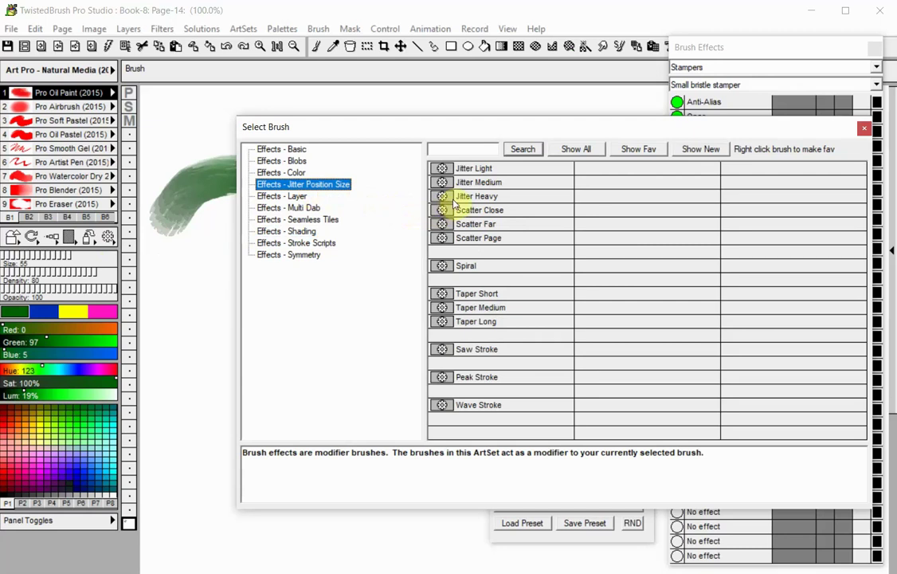
{"action": "left_click", "coordinate": [460, 184]}
{"action": "mouse_move", "coordinate": [209, 362]}
{"action": "left_mouse_down"}
{"action": "mouse_move", "coordinate": [251, 361]}
{"action": "mouse_move", "coordinate": [350, 408]}
{"action": "left_mouse_up"}
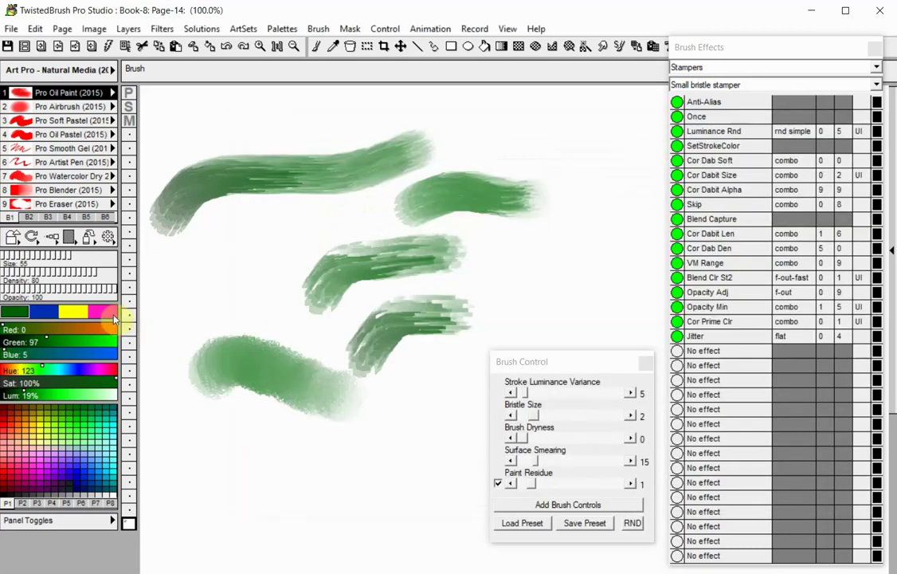
Switch to magenta, add the Shading Glow effect, and paint a magenta test stroke.
{"action": "left_click", "coordinate": [102, 311]}
{"action": "left_click", "coordinate": [108, 236]}
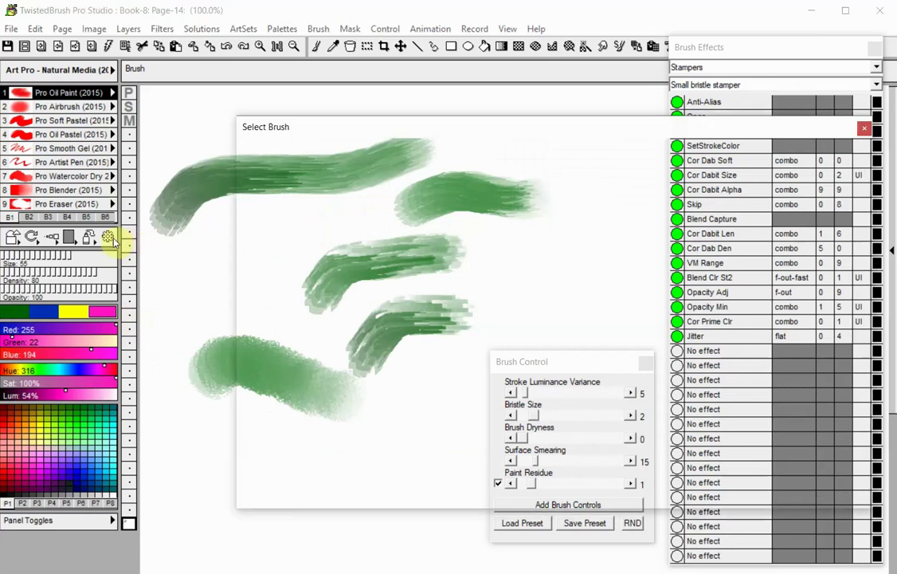
{"action": "left_click", "coordinate": [282, 230]}
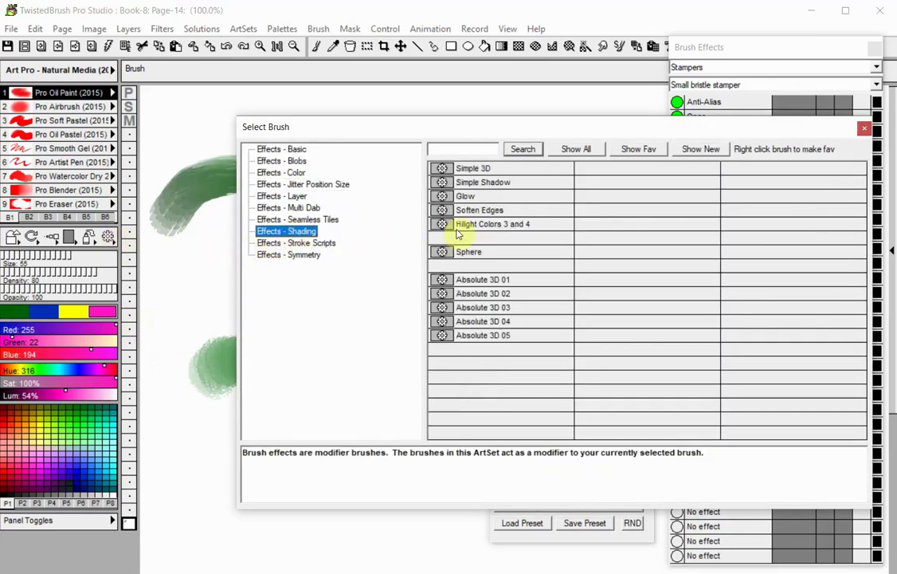
{"action": "left_click", "coordinate": [466, 198]}
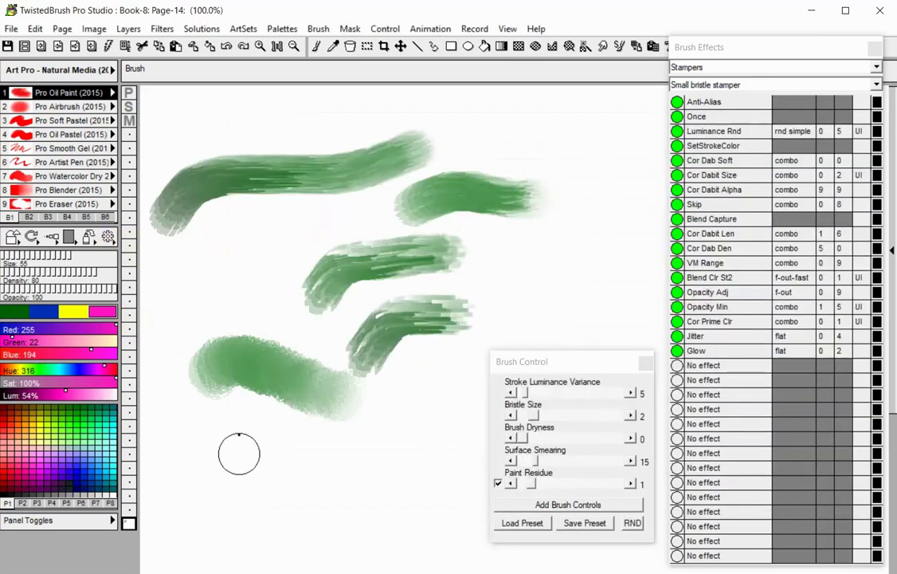
{"action": "mouse_move", "coordinate": [238, 448]}
{"action": "left_mouse_down"}
{"action": "mouse_move", "coordinate": [287, 449]}
{"action": "mouse_move", "coordinate": [376, 456]}
{"action": "left_mouse_up"}
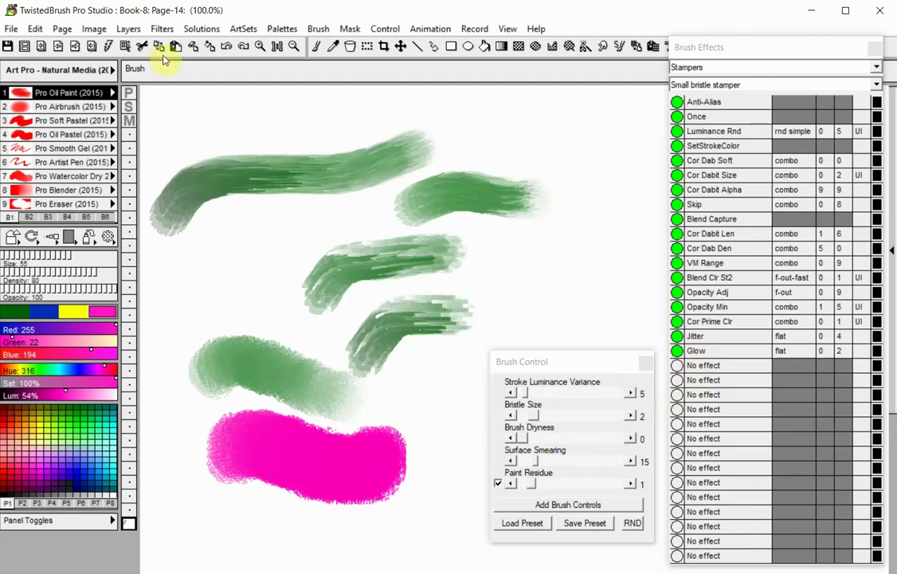
Clear the canvas and clear all shortcuts in the brush set.
{"action": "left_click", "coordinate": [195, 46]}
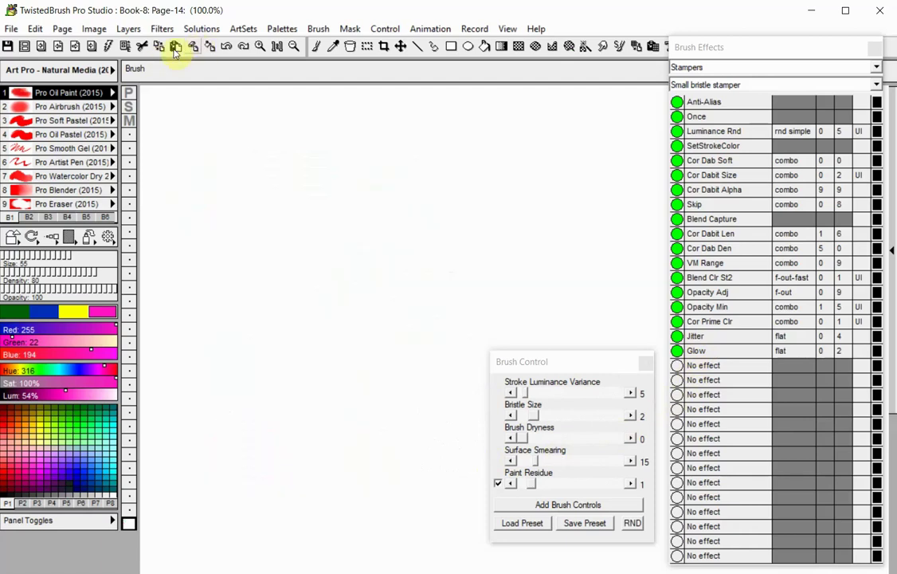
{"action": "right_click", "coordinate": [37, 74]}
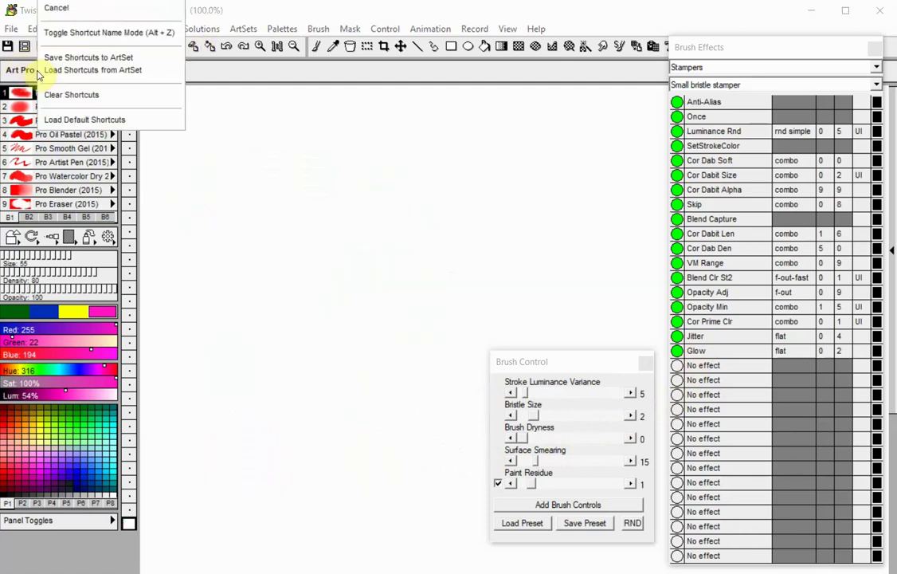
{"action": "left_click", "coordinate": [49, 94]}
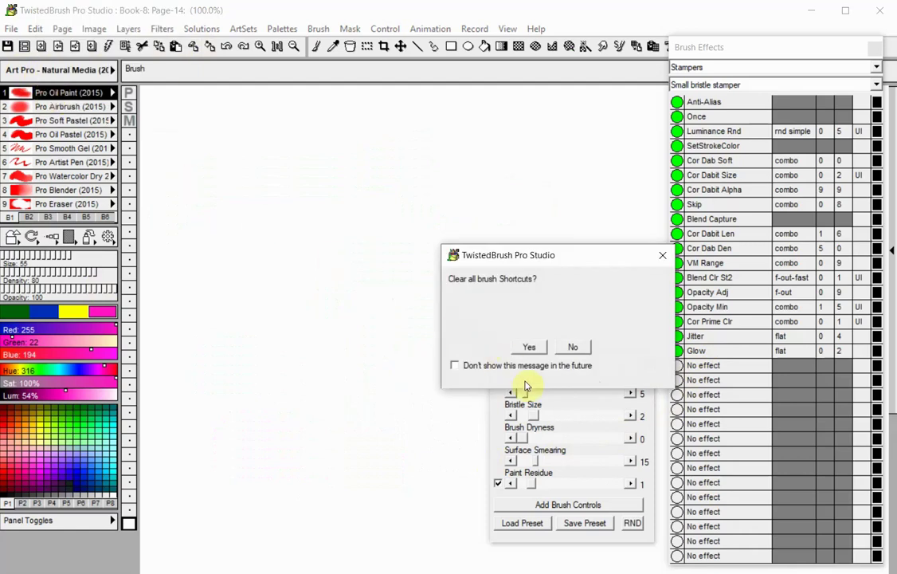
{"action": "left_click", "coordinate": [529, 346]}
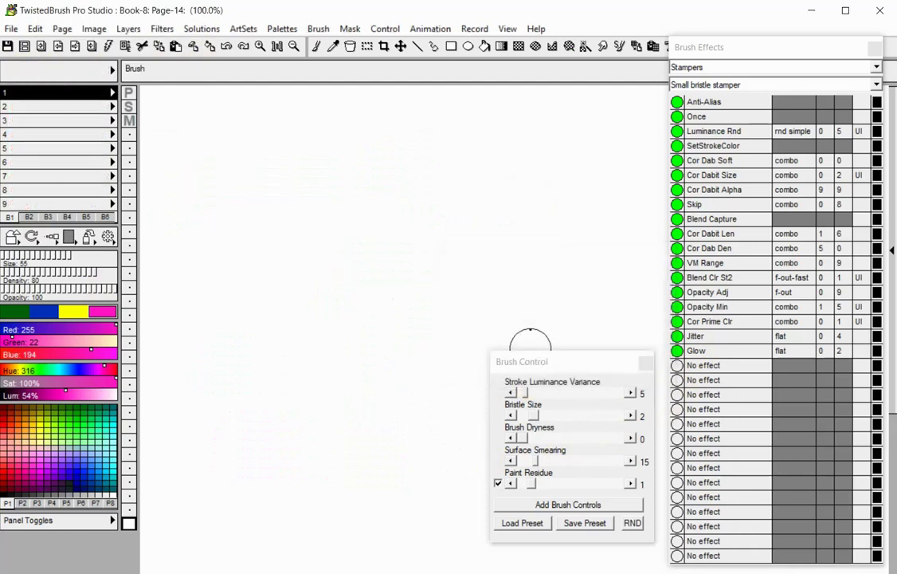
Load a New Basic Brush from Effects - Basic and paint a magenta test stroke.
{"action": "left_click", "coordinate": [107, 239]}
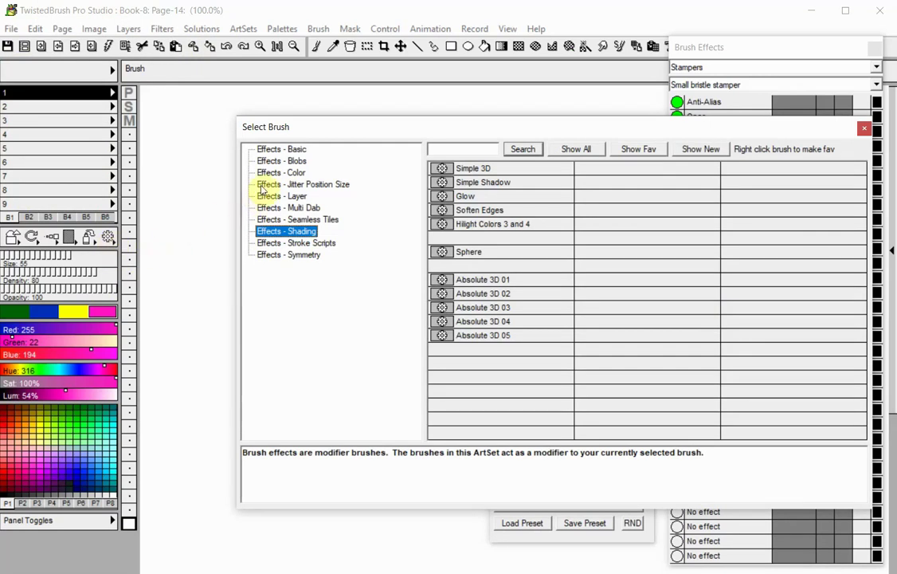
{"action": "left_click", "coordinate": [269, 149]}
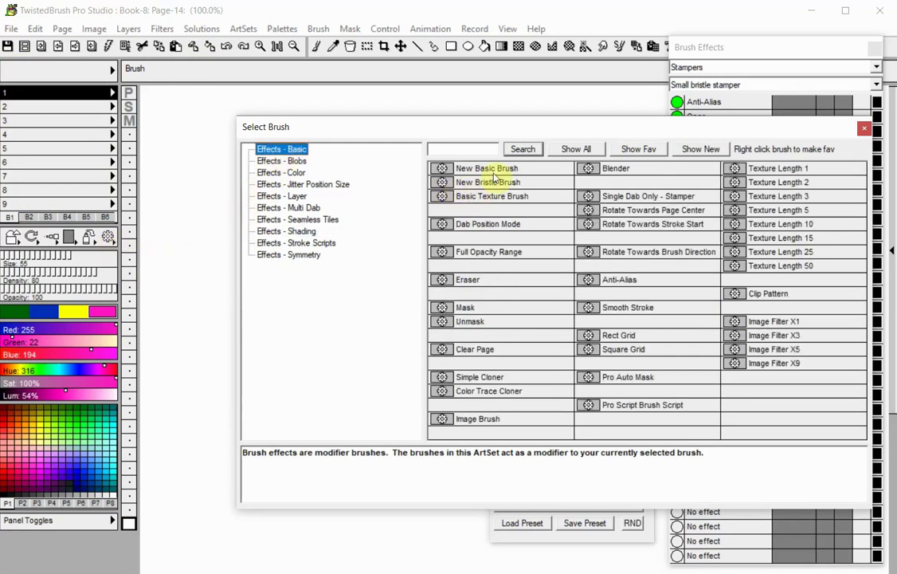
{"action": "left_click", "coordinate": [442, 168]}
{"action": "mouse_move", "coordinate": [234, 202]}
{"action": "left_mouse_down"}
{"action": "mouse_move", "coordinate": [326, 171]}
{"action": "mouse_move", "coordinate": [372, 175]}
{"action": "left_mouse_up"}
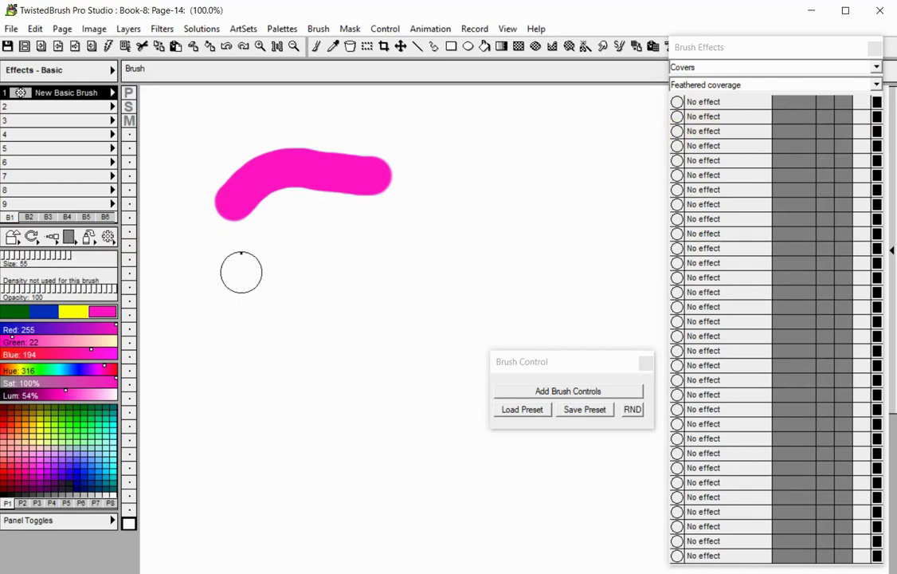
Paint a second wavy magenta stroke and place a row of three round dabs below it.
{"action": "mouse_move", "coordinate": [240, 270]}
{"action": "left_mouse_down"}
{"action": "mouse_move", "coordinate": [278, 255]}
{"action": "mouse_move", "coordinate": [379, 268]}
{"action": "mouse_move", "coordinate": [431, 246]}
{"action": "mouse_move", "coordinate": [455, 213]}
{"action": "left_mouse_up"}
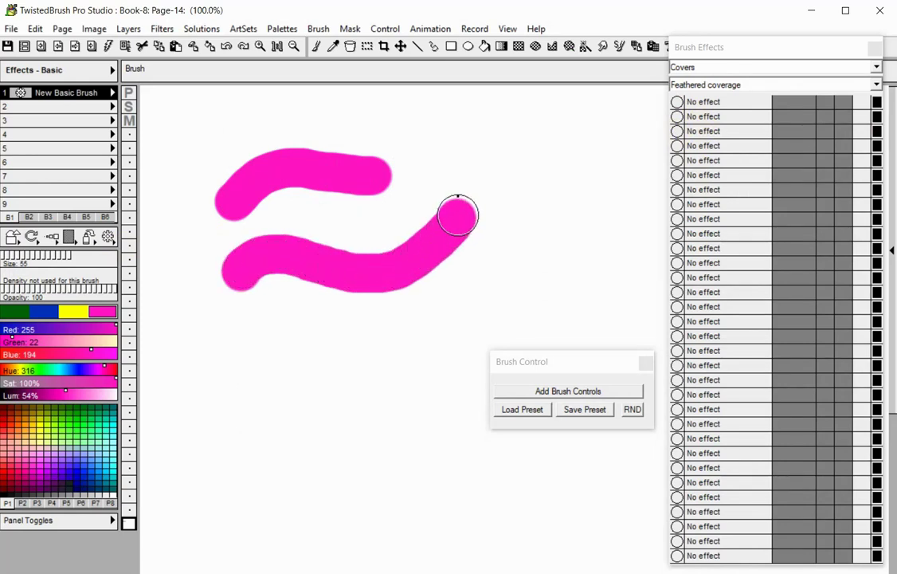
{"action": "left_click", "coordinate": [243, 328]}
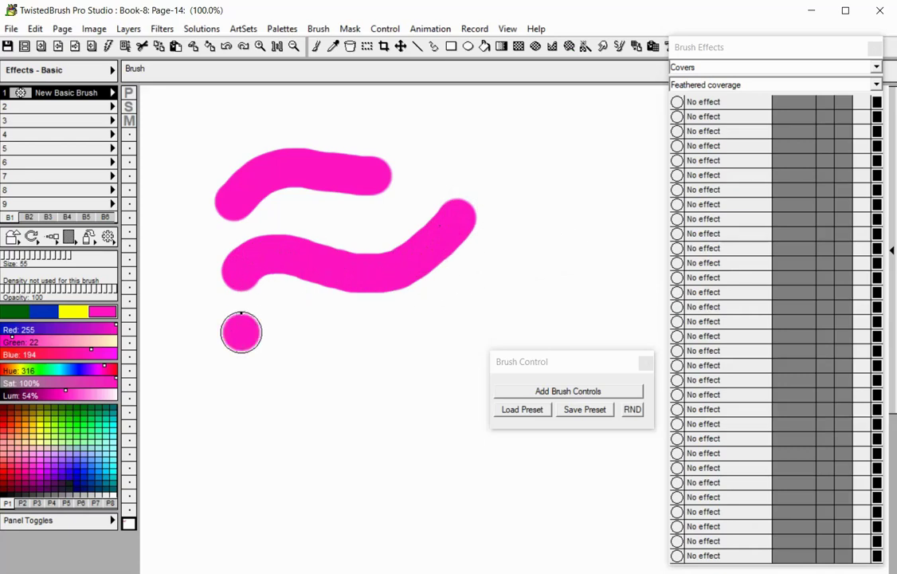
{"action": "left_click", "coordinate": [293, 334]}
{"action": "left_click", "coordinate": [339, 335]}
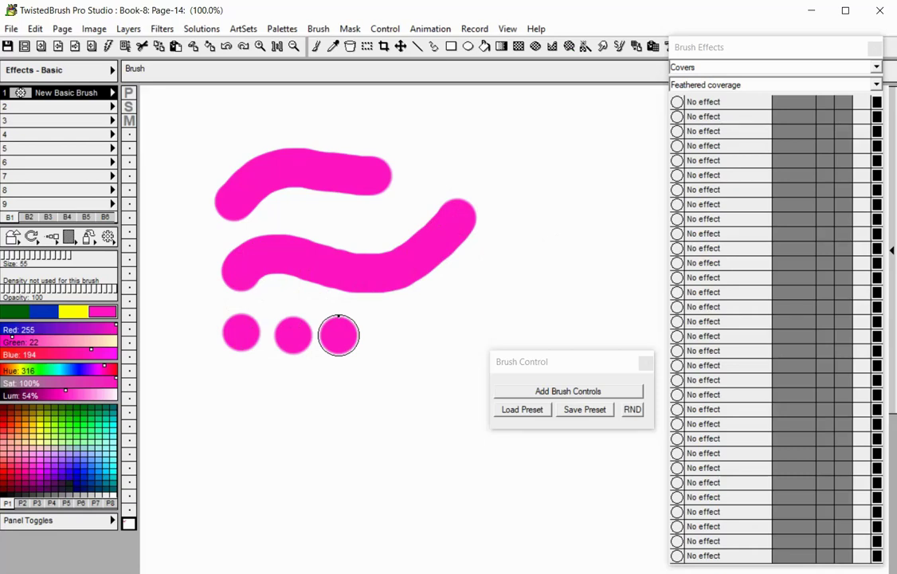
Keep the Covers category and choose Fine coverage 50 percent feather for the brush.
{"action": "left_click", "coordinate": [877, 69]}
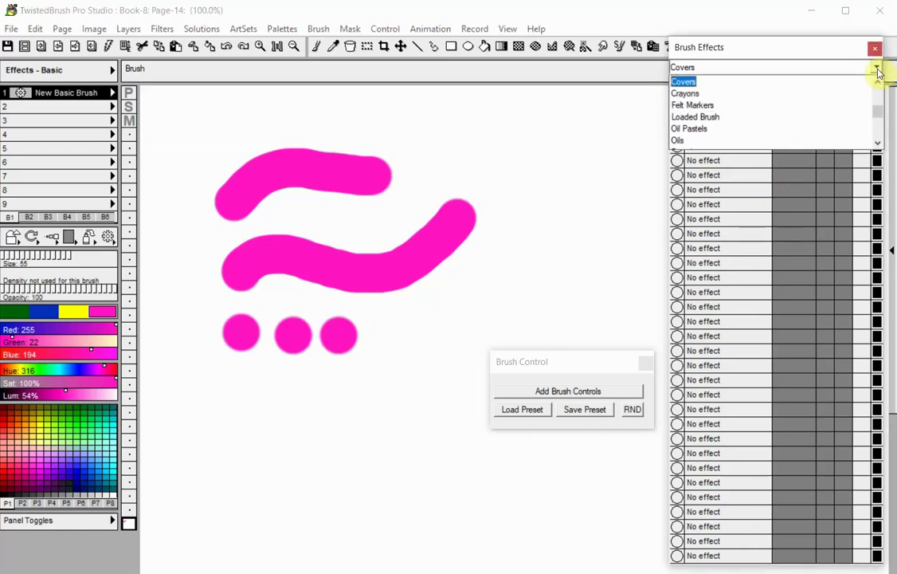
{"action": "left_click", "coordinate": [877, 70]}
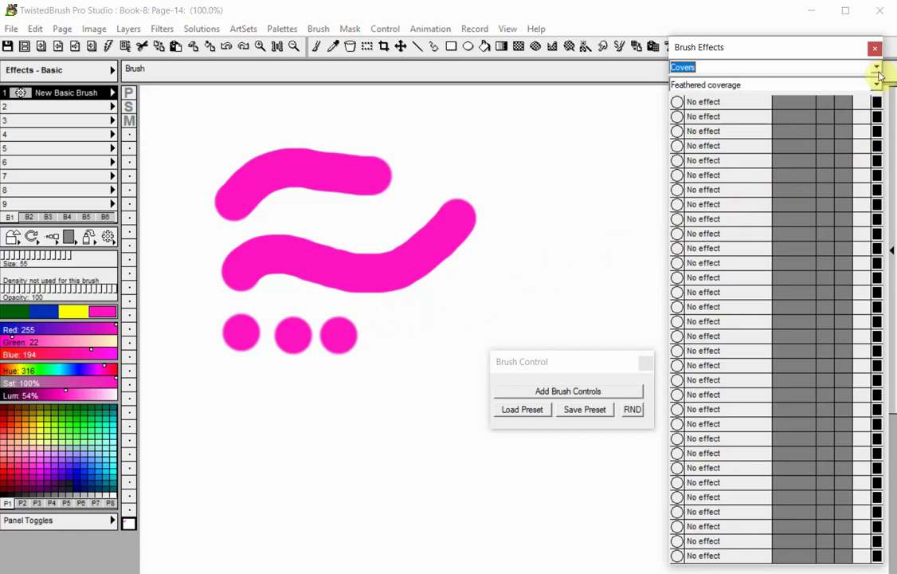
{"action": "left_click", "coordinate": [877, 85]}
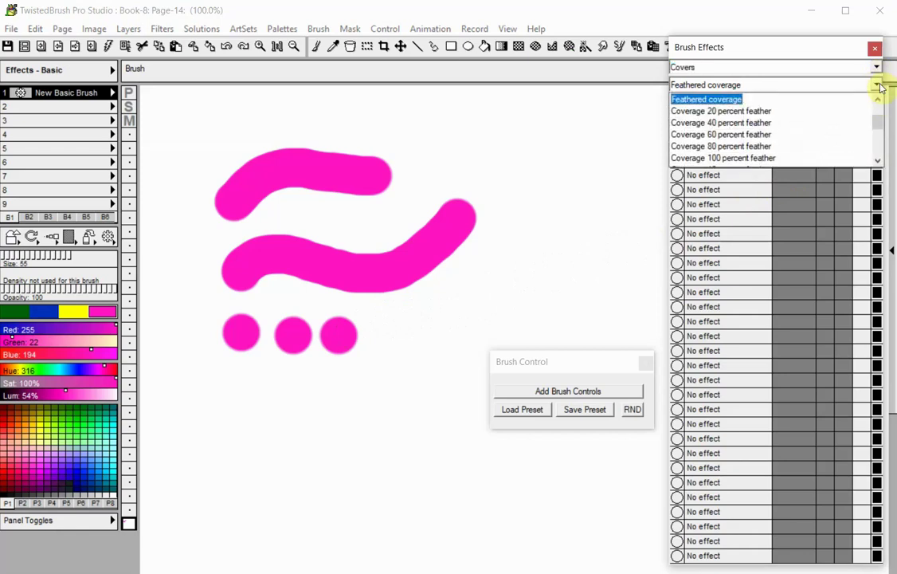
{"action": "left_click_drag", "start_coordinate": [877, 120], "coordinate": [877, 114]}
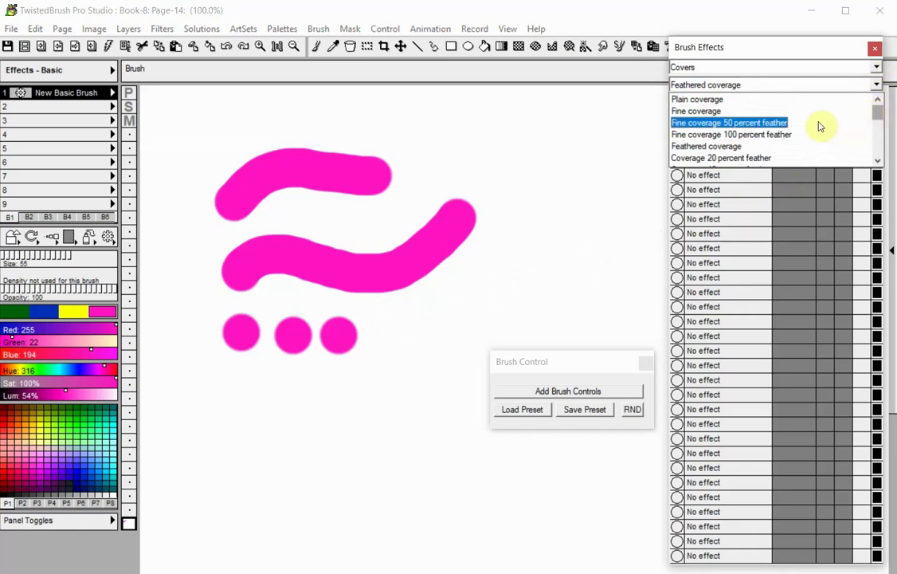
{"action": "left_click", "coordinate": [785, 127]}
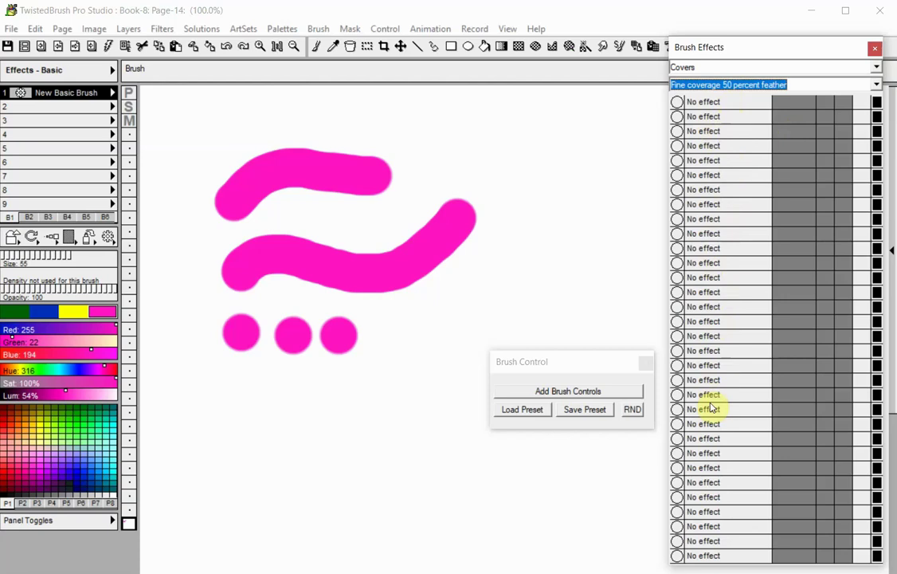
Put Jitter and Cor Dab Spc in the first two effect slots and paint a test stroke.
{"action": "left_click", "coordinate": [702, 104]}
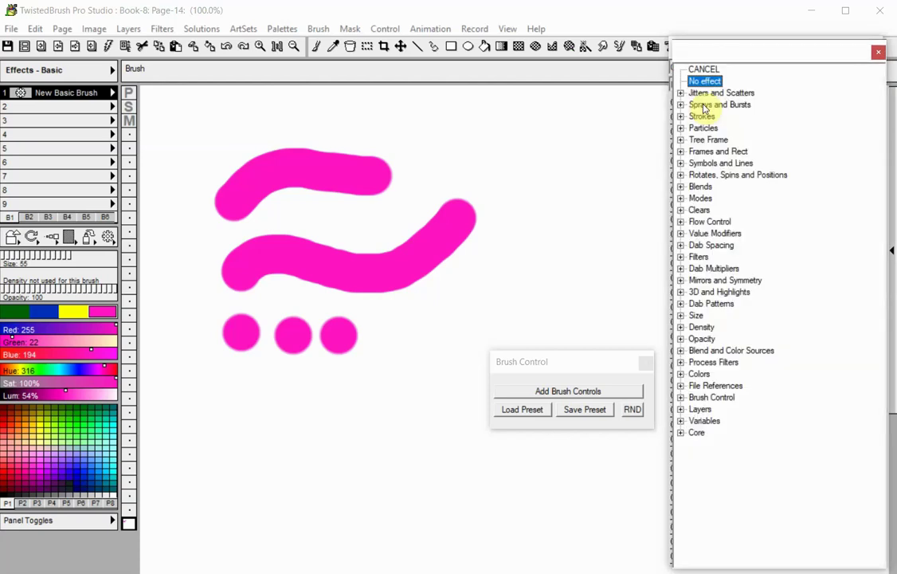
{"action": "left_click", "coordinate": [680, 93]}
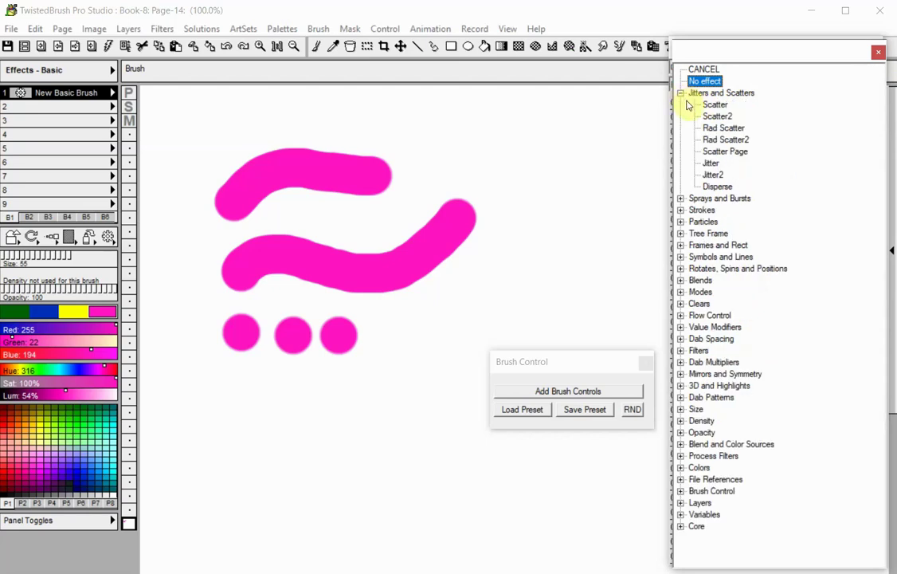
{"action": "left_click", "coordinate": [710, 164]}
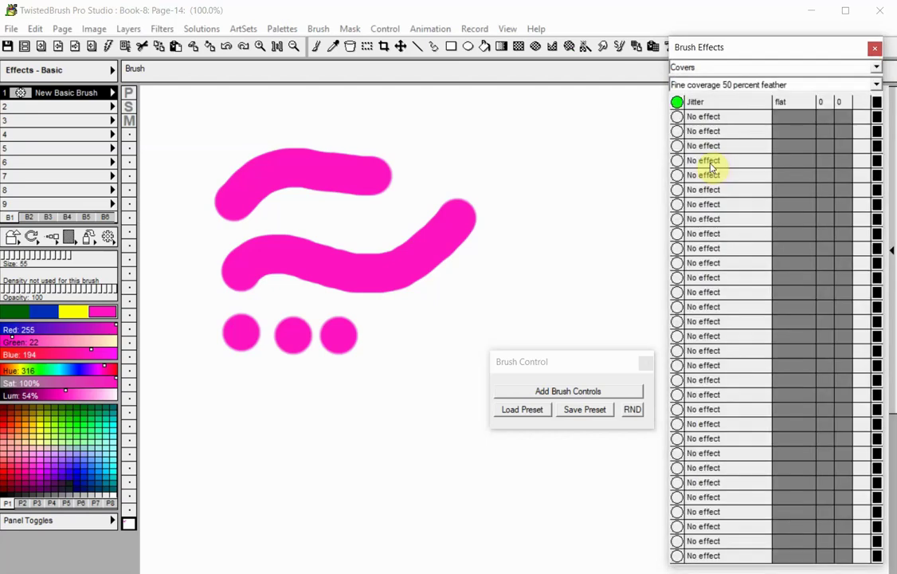
{"action": "left_click", "coordinate": [703, 117]}
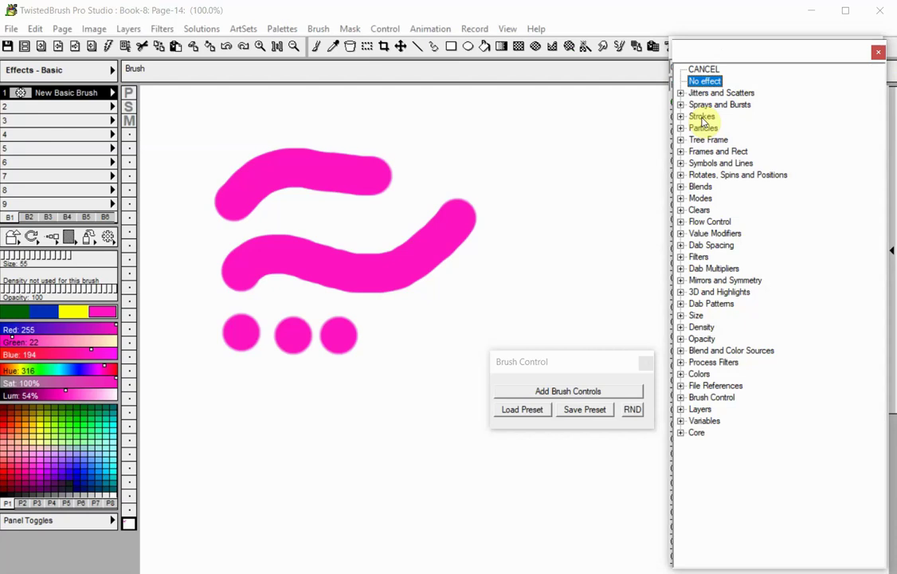
{"action": "left_click", "coordinate": [681, 433]}
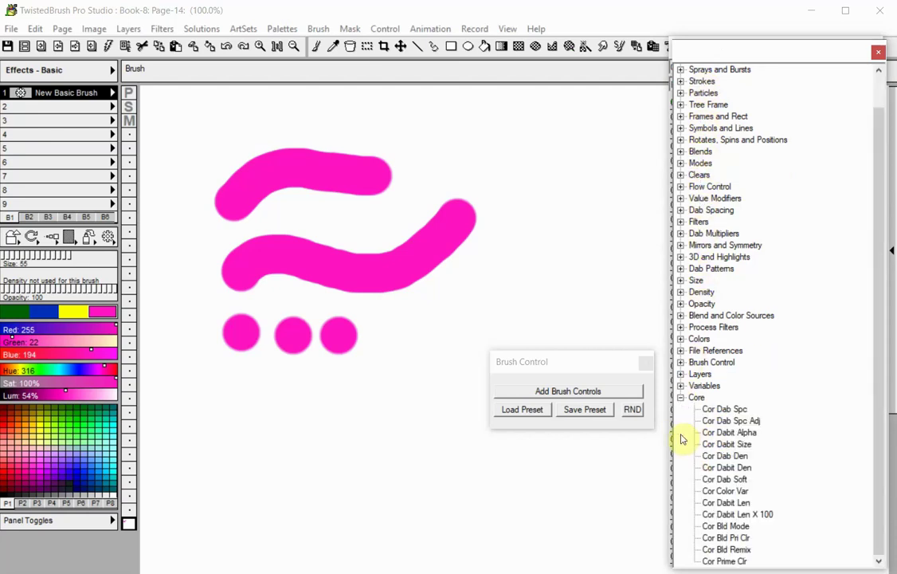
{"action": "left_click", "coordinate": [712, 409]}
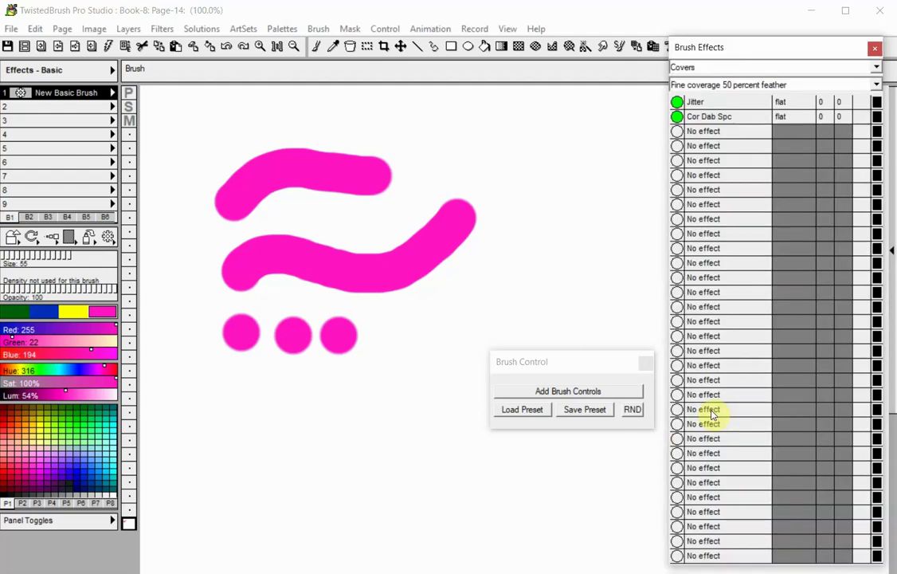
{"action": "mouse_move", "coordinate": [482, 165]}
{"action": "left_mouse_down"}
{"action": "mouse_move", "coordinate": [509, 151]}
{"action": "mouse_move", "coordinate": [580, 166]}
{"action": "left_mouse_up"}
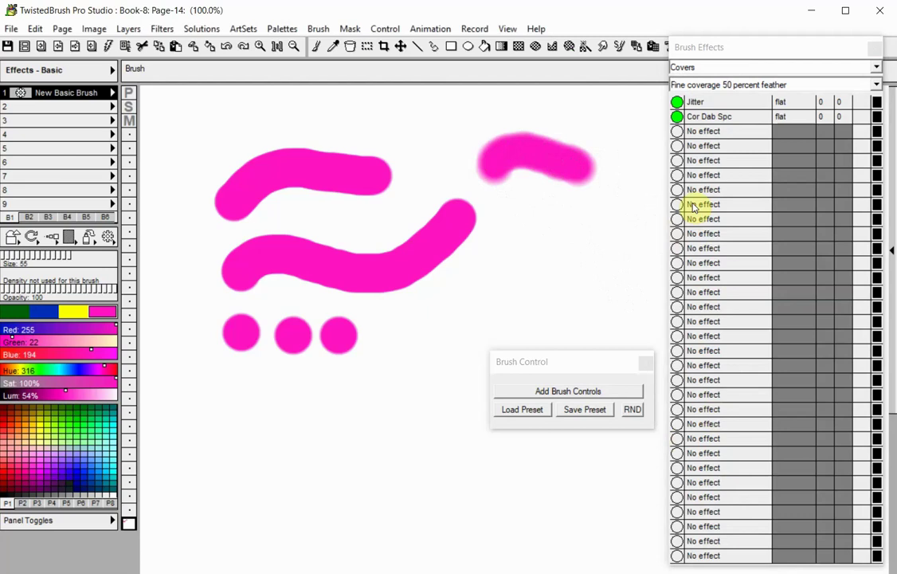
Switch Cor Dab Spc off, set it to combo mode with value 6, and Jitter values to 4 and 7.
{"action": "left_click", "coordinate": [677, 117]}
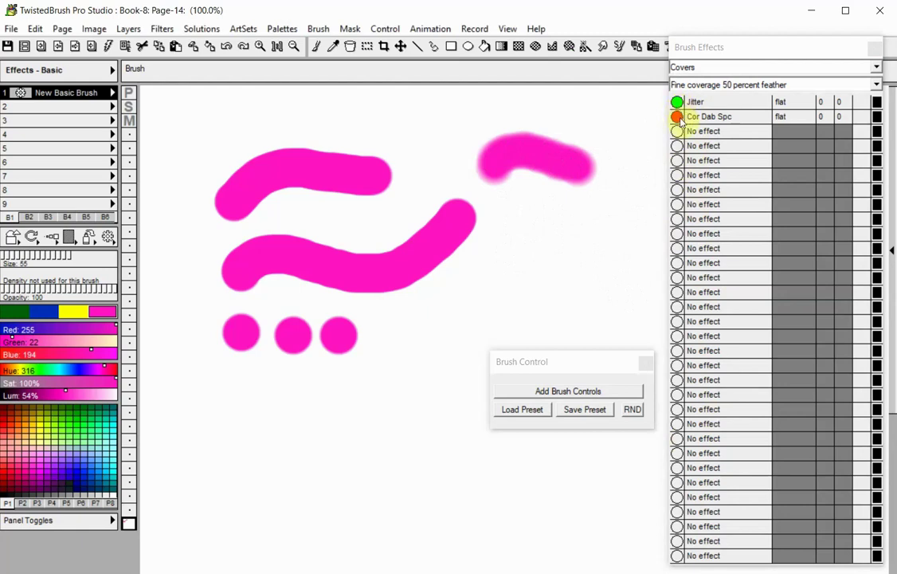
{"action": "left_click", "coordinate": [791, 120]}
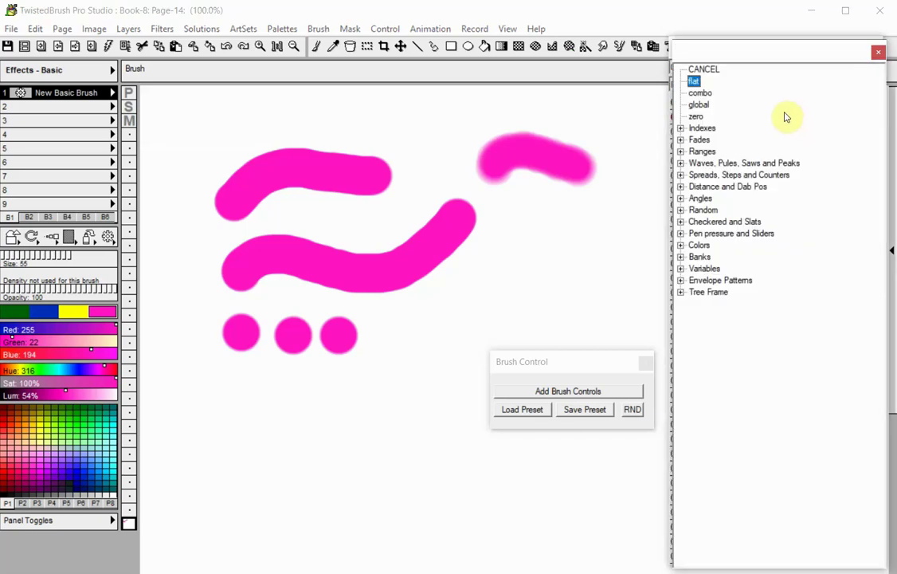
{"action": "left_click", "coordinate": [711, 94]}
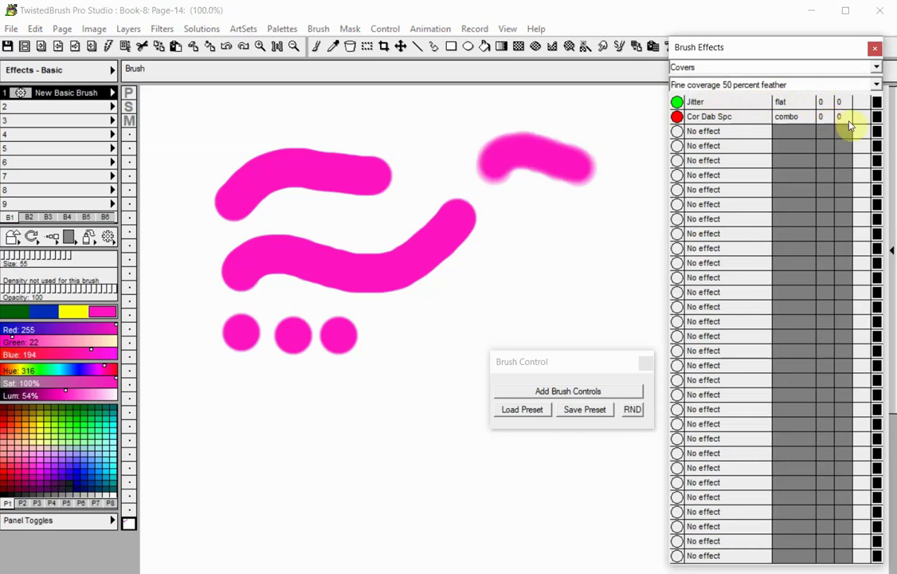
{"action": "left_click", "coordinate": [825, 120]}
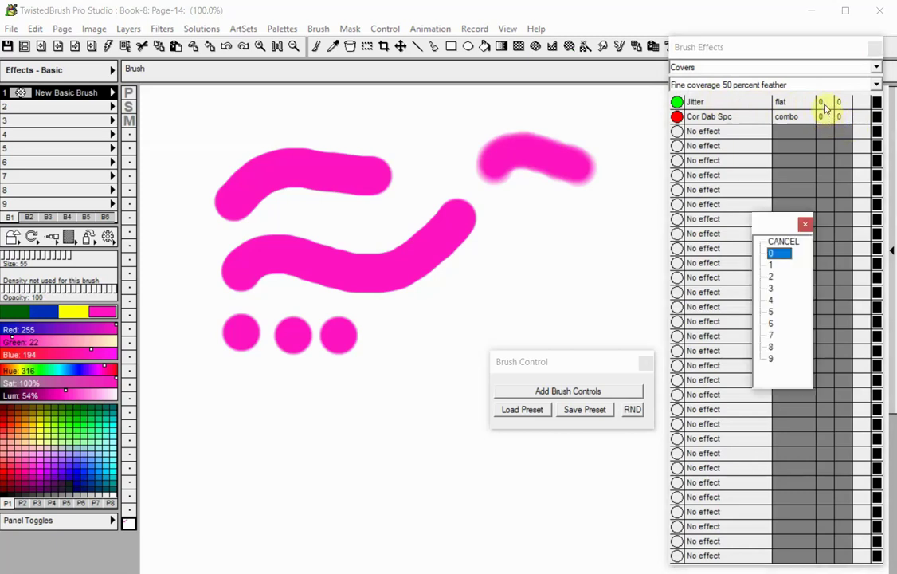
{"action": "left_click", "coordinate": [771, 300]}
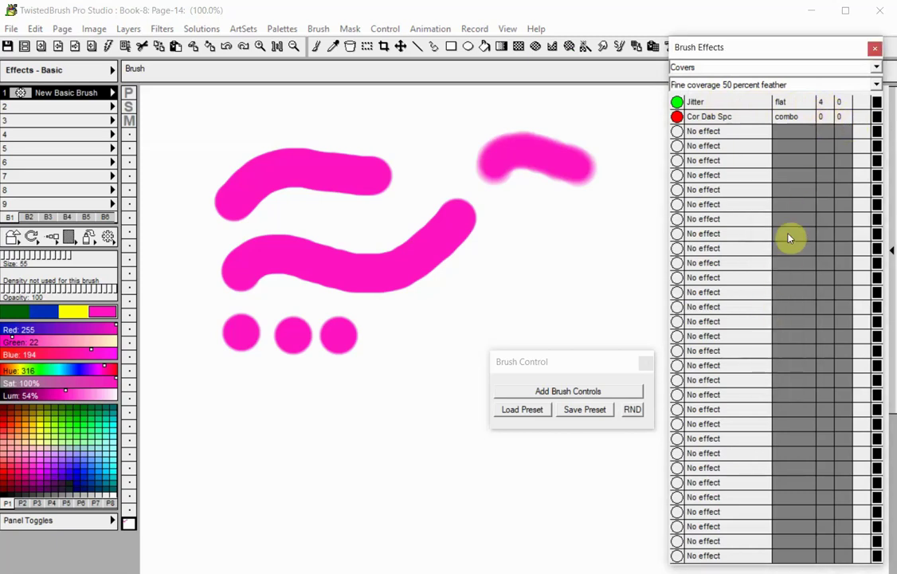
{"action": "left_click", "coordinate": [823, 126]}
{"action": "left_click", "coordinate": [777, 321]}
{"action": "left_click", "coordinate": [841, 111]}
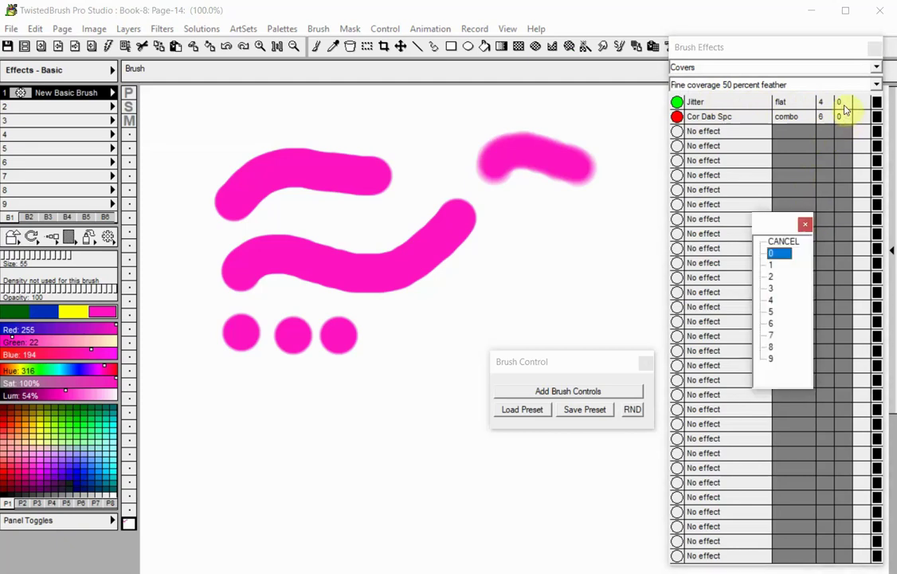
{"action": "left_click", "coordinate": [770, 335]}
Paint a test stroke, move Cor Dab Spc above Jitter, and re-enable it.
{"action": "mouse_move", "coordinate": [484, 280]}
{"action": "left_mouse_down"}
{"action": "mouse_move", "coordinate": [507, 255]}
{"action": "mouse_move", "coordinate": [614, 211]}
{"action": "mouse_move", "coordinate": [622, 191]}
{"action": "left_mouse_up"}
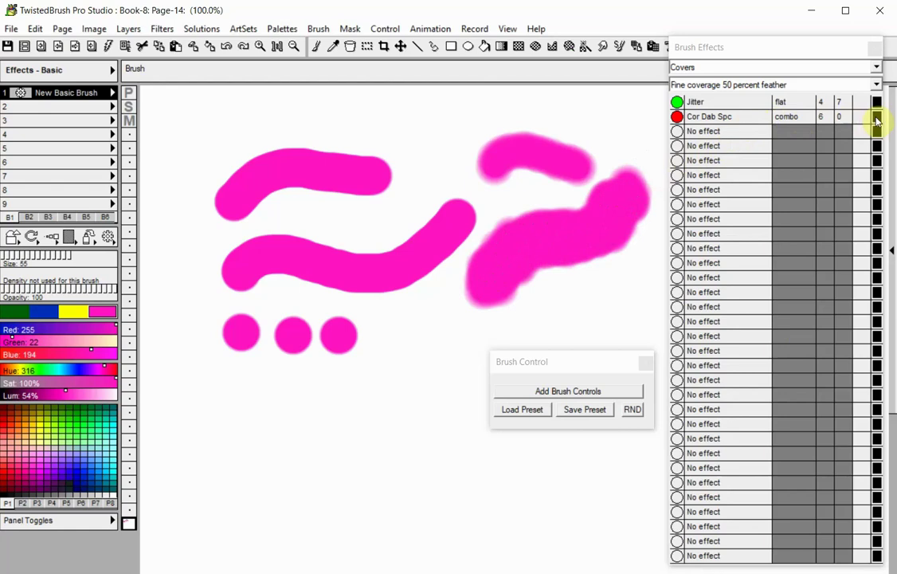
{"action": "left_click_drag", "start_coordinate": [876, 119], "coordinate": [876, 103]}
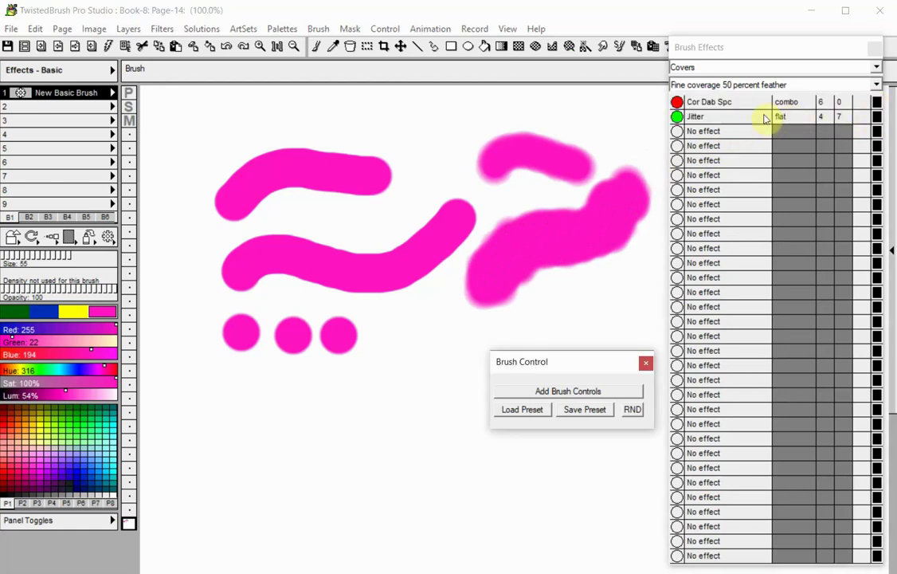
{"action": "left_click", "coordinate": [677, 103]}
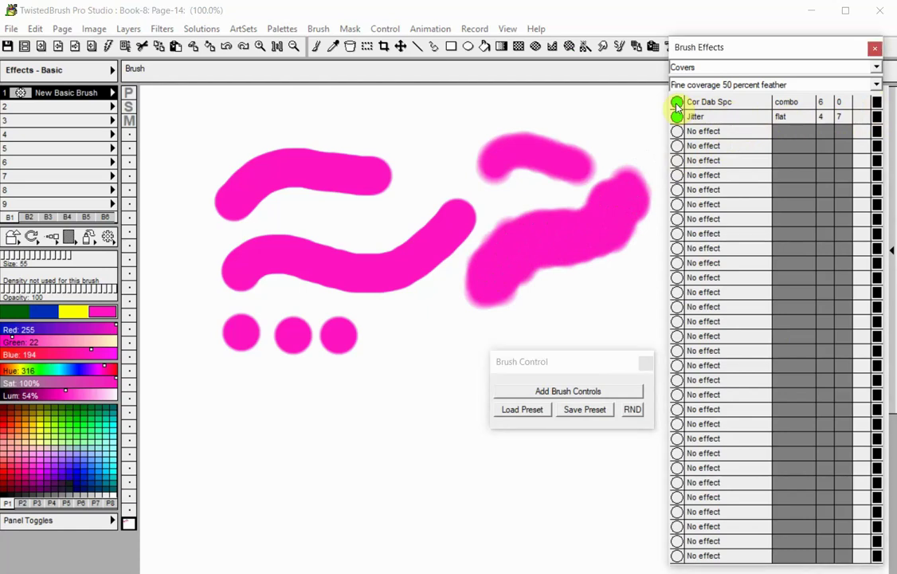
{"action": "left_click", "coordinate": [860, 106]}
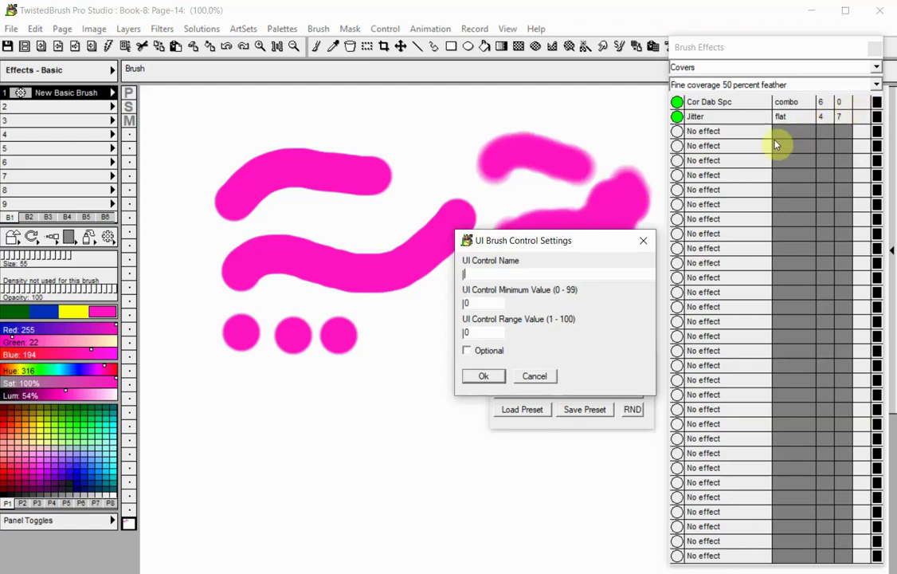
Define an optional Spacing brush control with range 100 and confirm it.
{"action": "left_click_drag", "start_coordinate": [591, 245], "coordinate": [604, 155]}
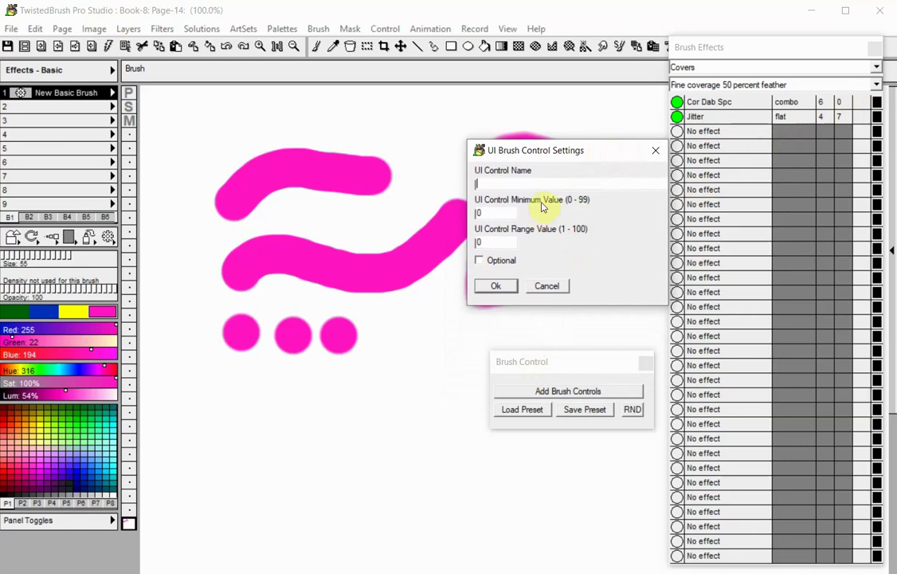
{"action": "type", "text": "Spacing"}
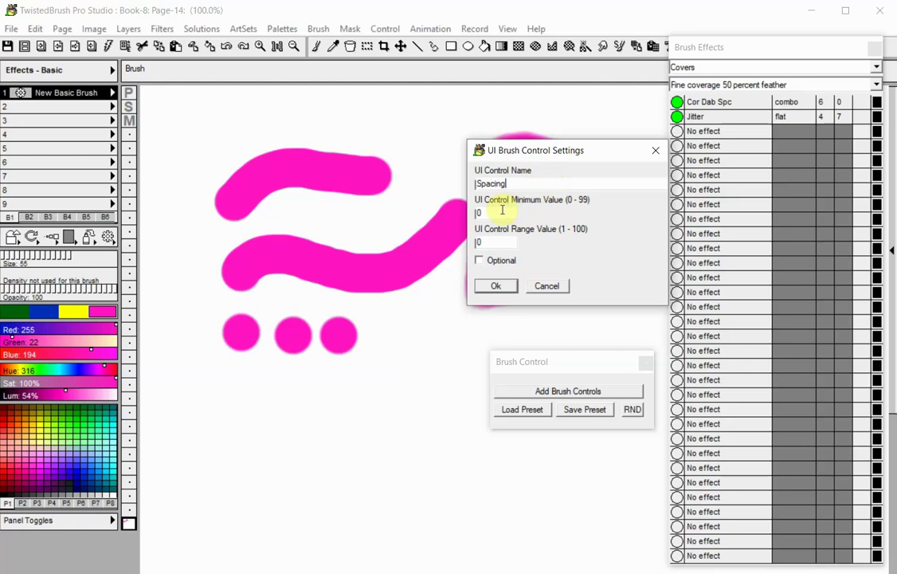
{"action": "double_click", "coordinate": [478, 243]}
{"action": "type", "text": "100"}
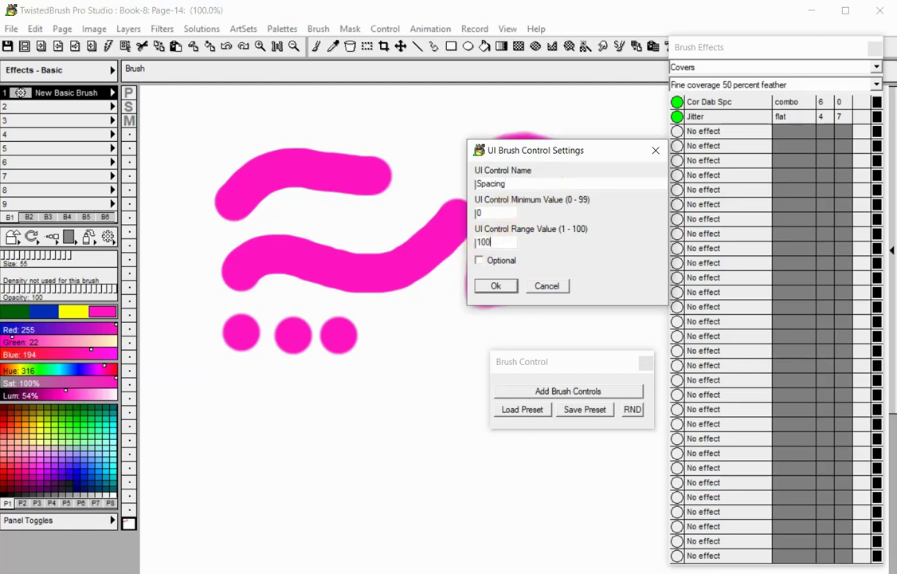
{"action": "left_click", "coordinate": [480, 262]}
{"action": "left_click", "coordinate": [486, 288]}
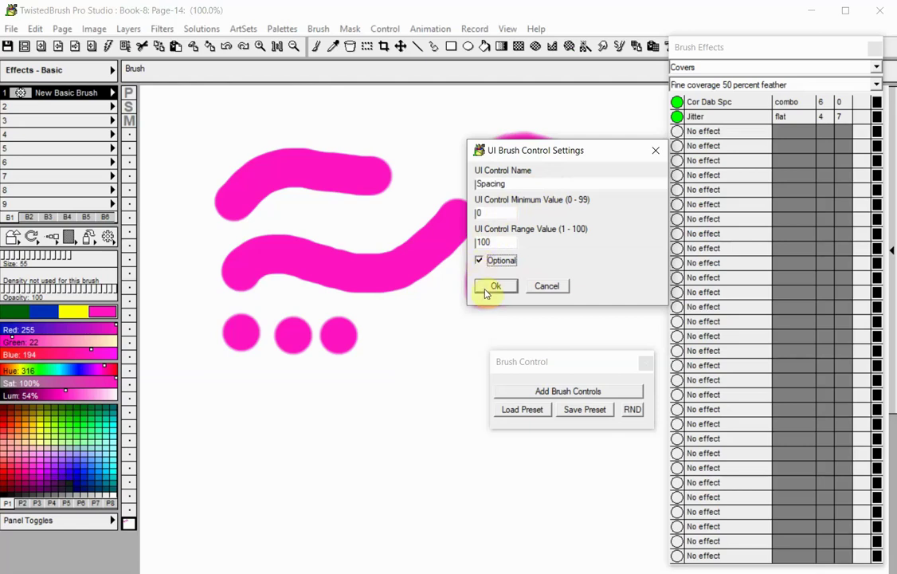